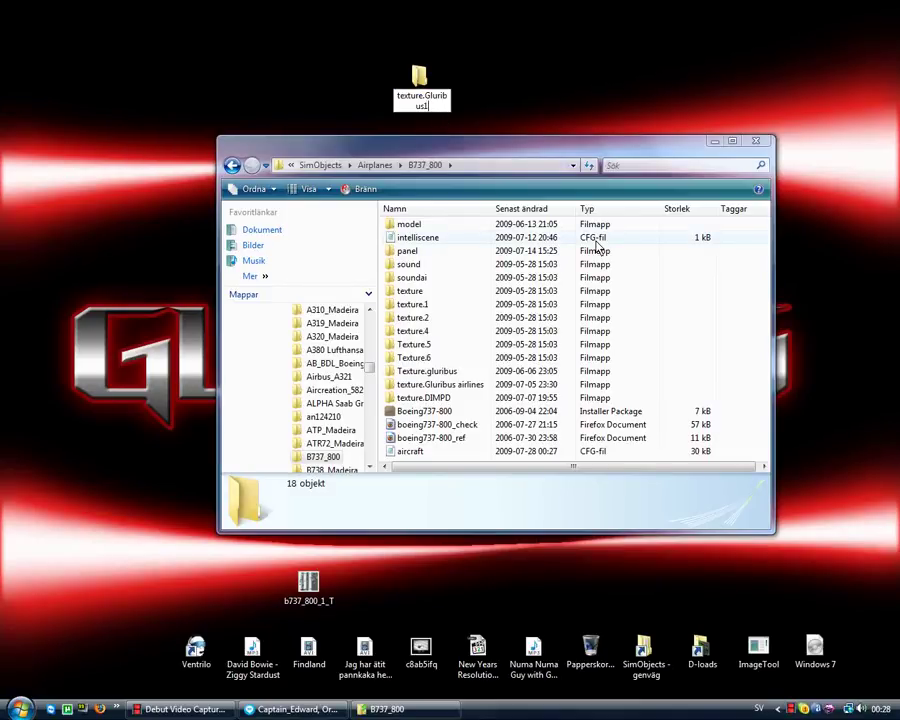
# Confirm the name texture.Gluribus1 and move it into B737_800, allowing the access prompt.
pyautogui.press('Return')
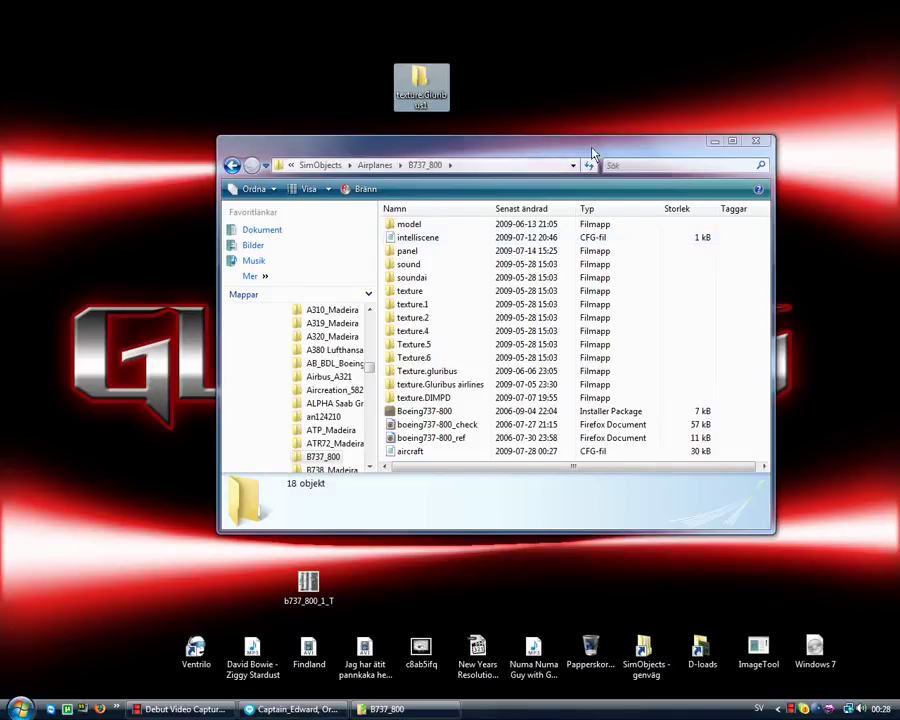
pyautogui.moveTo(406, 92)
pyautogui.mouseDown()
pyautogui.moveTo(484, 292)
pyautogui.moveTo(515, 410)
pyautogui.mouseUp()
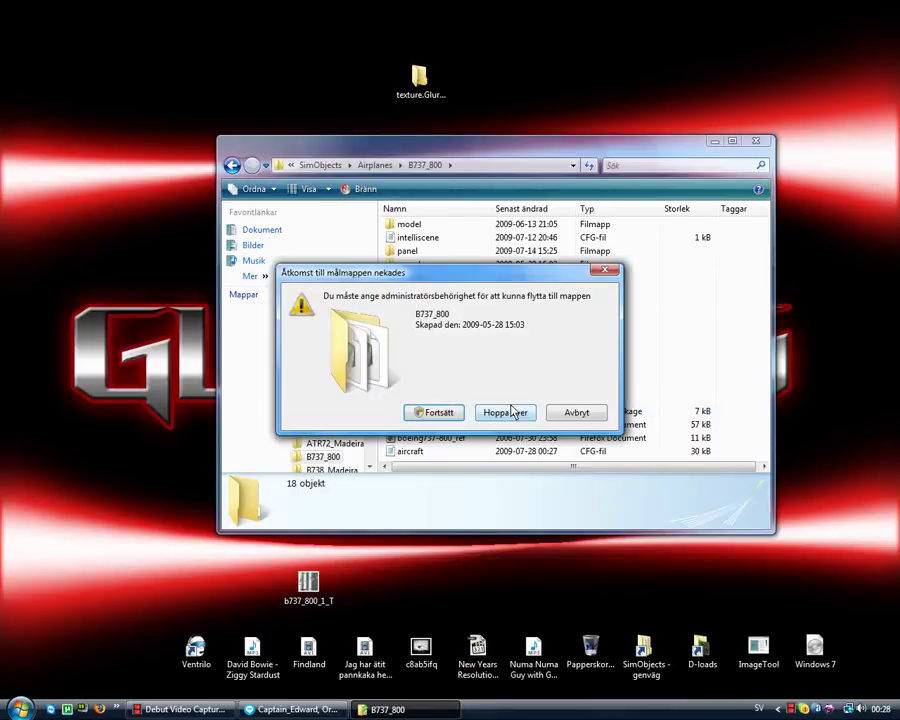
pyautogui.click(435, 416)
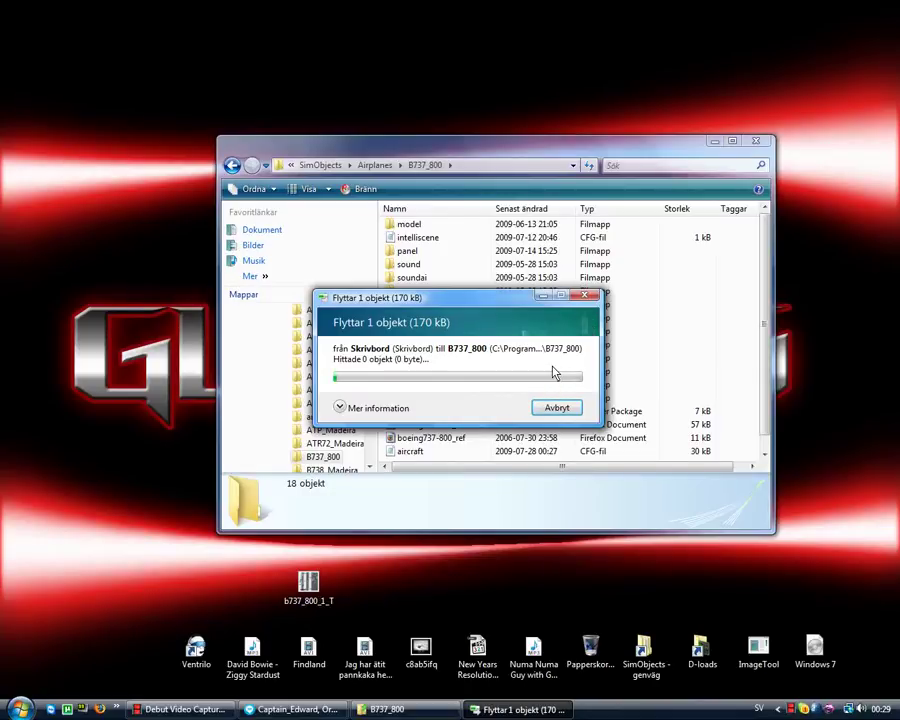
# Close the B737_800 folder window and start Flight Simulator X from the Start menu.
pyautogui.click(767, 150)
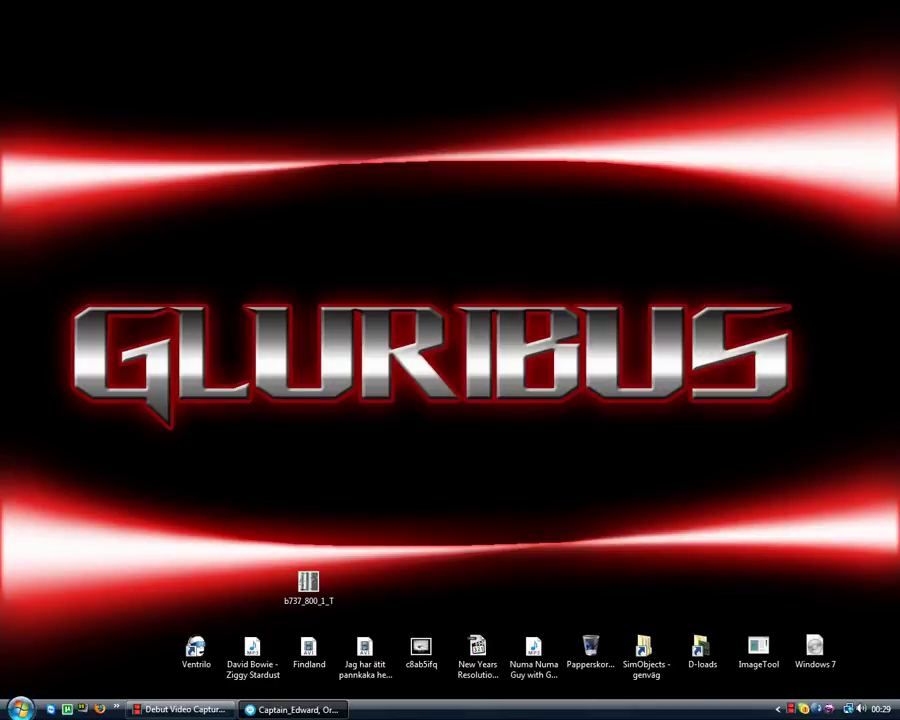
pyautogui.click(20, 709)
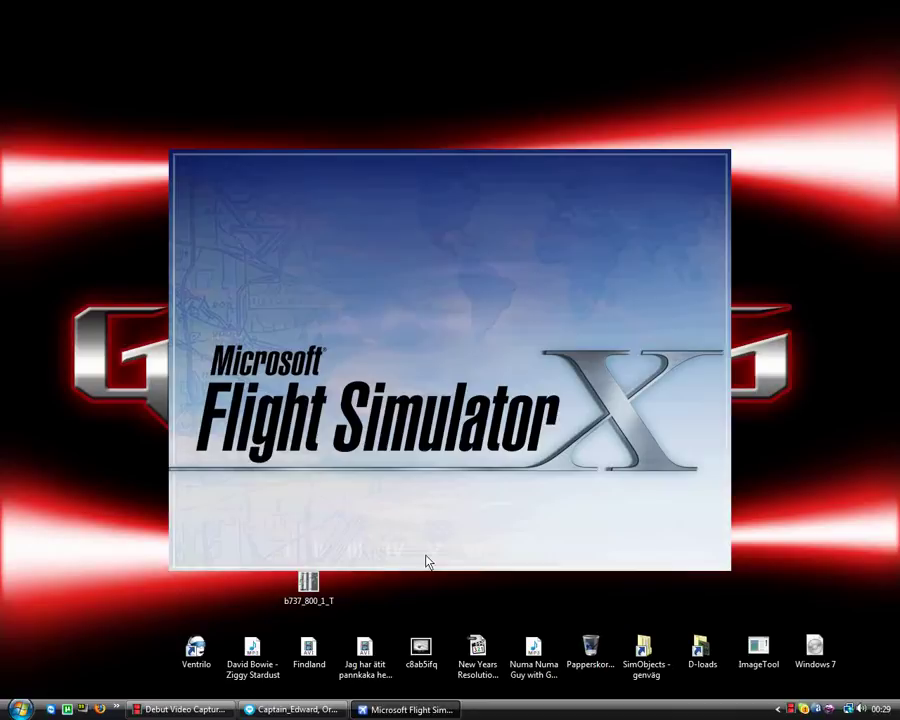
# Close the other open window from its taskbar menu while FSX loads.
pyautogui.rightClick(314, 709)
pyautogui.click(345, 702)
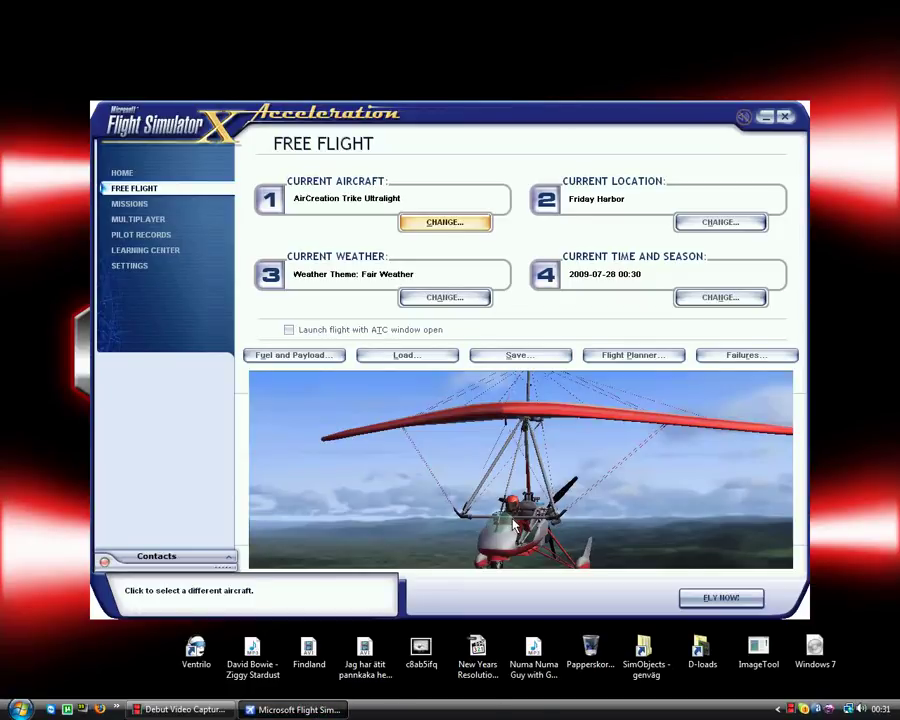
# Filter the aircraft list to Boeing and select the Boeing 737-800 Gluribus tile.
pyautogui.press('Return')
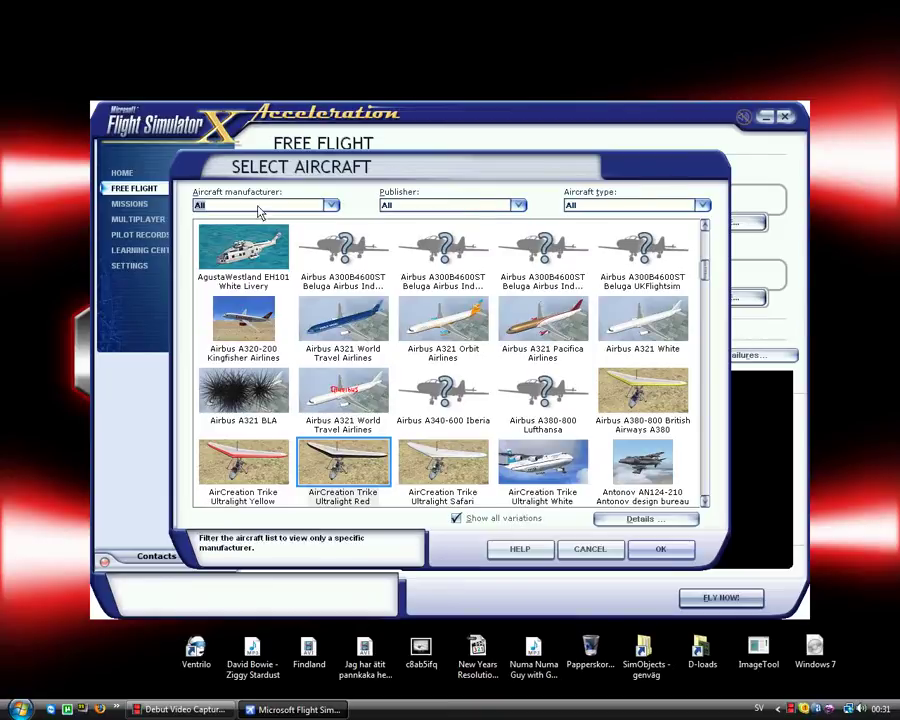
pyautogui.click(332, 206)
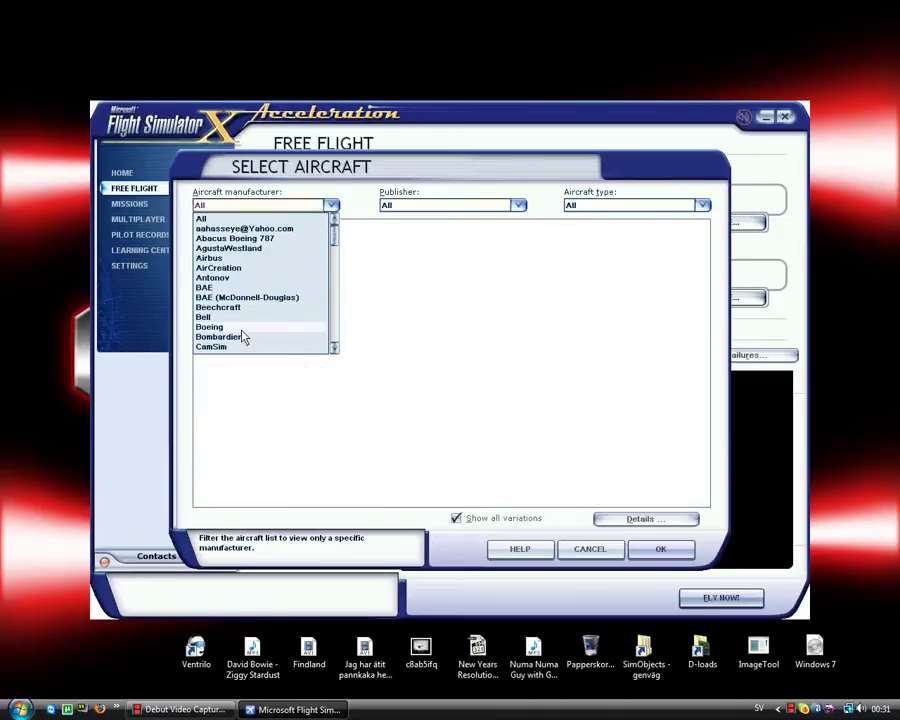
pyautogui.click(398, 198)
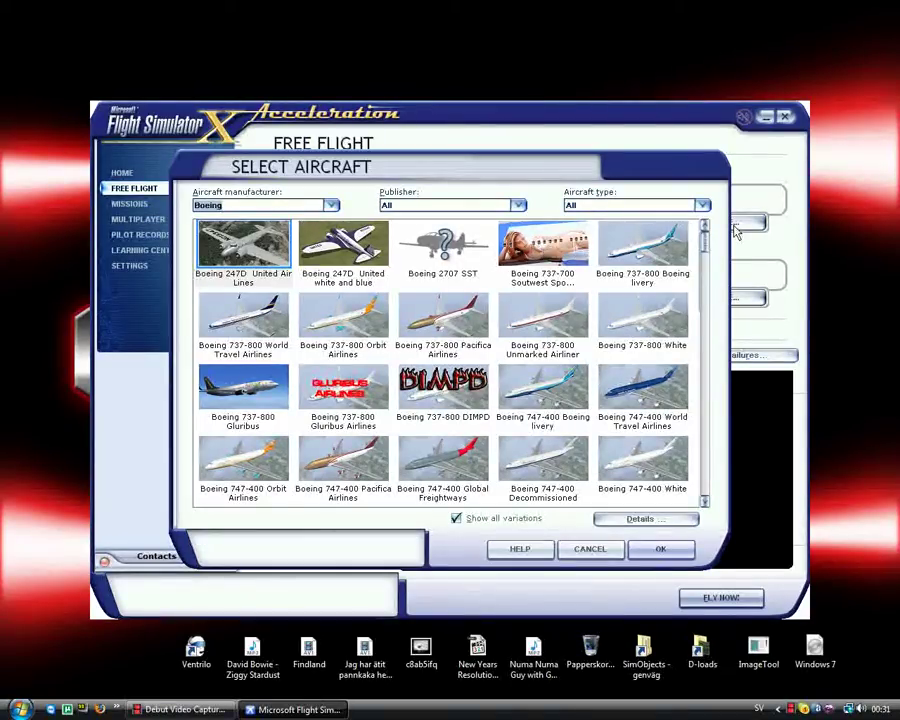
pyautogui.moveTo(707, 227); pyautogui.dragTo(707, 278)
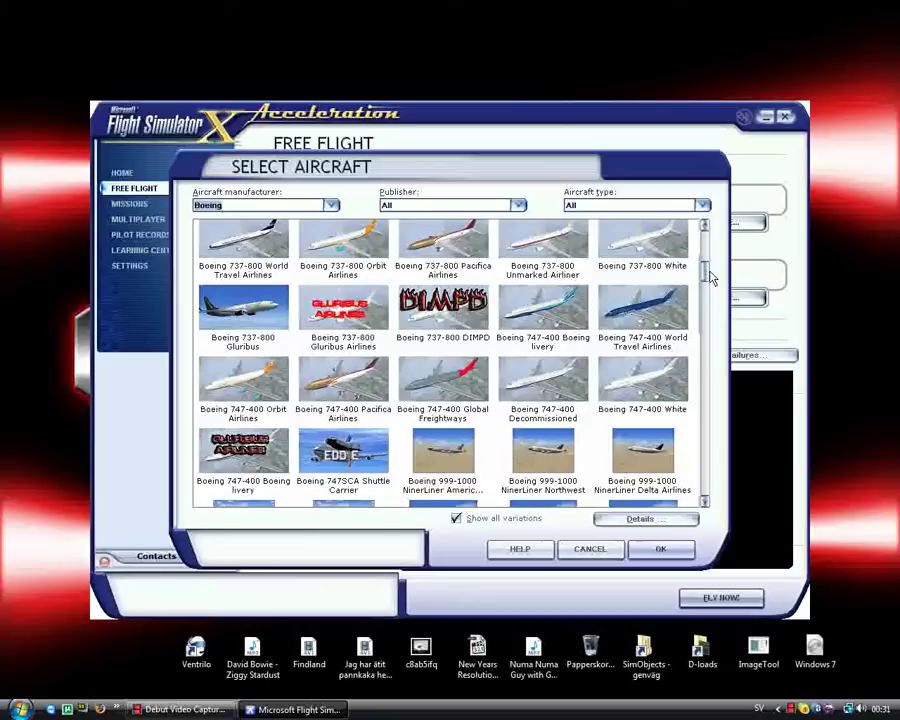
pyautogui.moveTo(708, 277)
pyautogui.mouseDown()
pyautogui.moveTo(689, 478)
pyautogui.moveTo(668, 240)
pyautogui.moveTo(668, 258)
pyautogui.mouseUp()
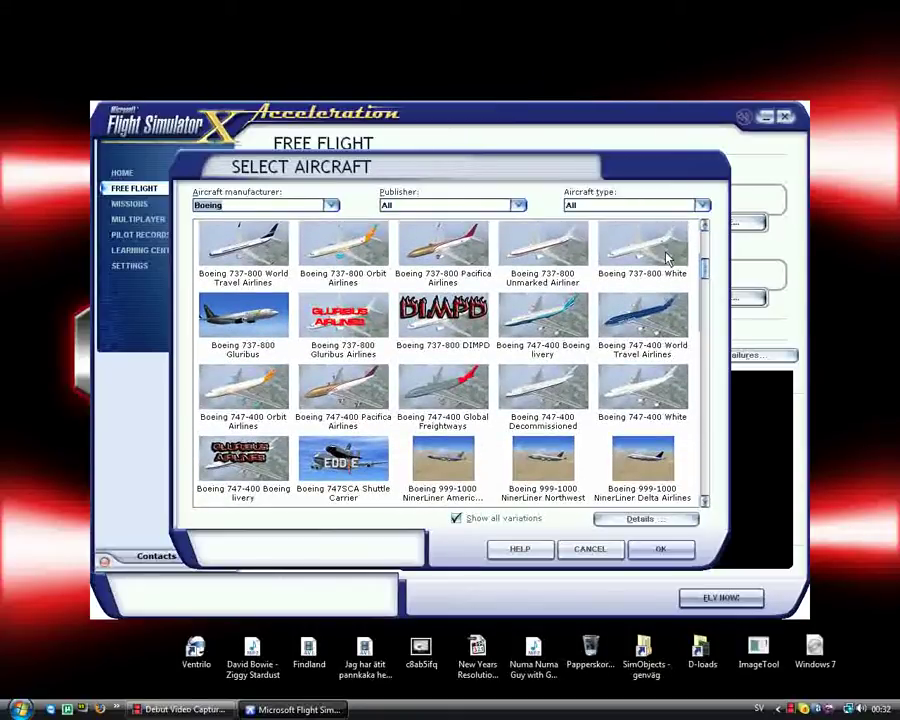
pyautogui.click(270, 325)
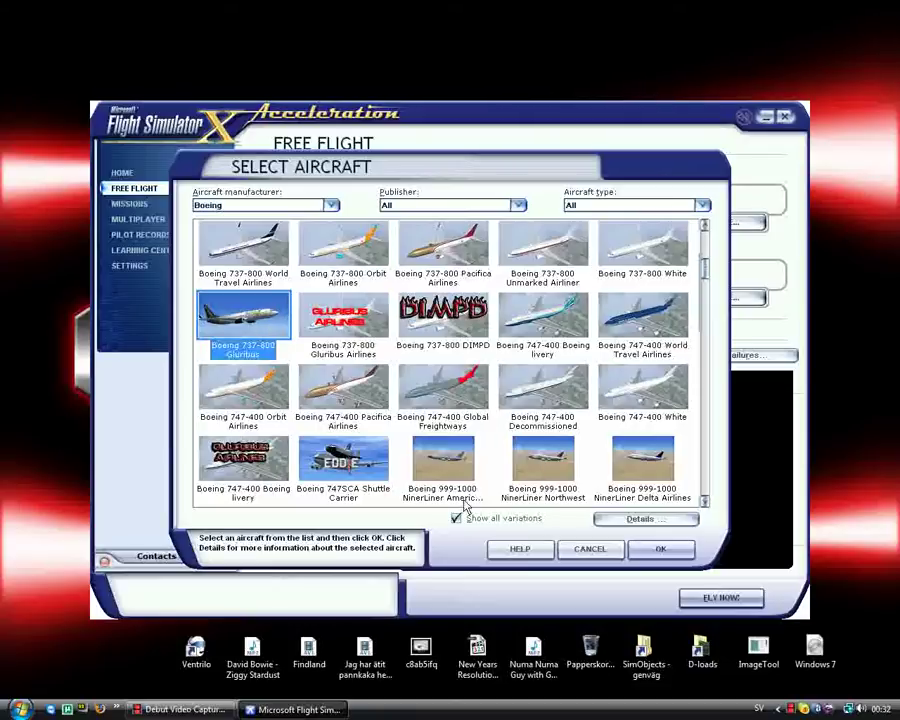
# Confirm the 737-800 Gluribus as current aircraft and restore the Debut Video Capture window.
pyautogui.click(666, 550)
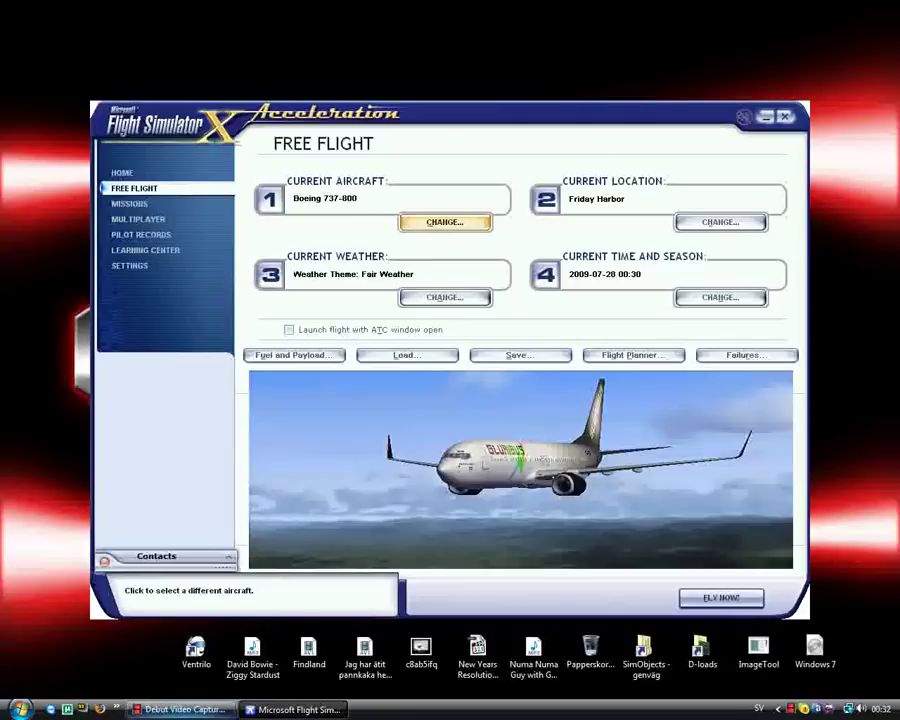
pyautogui.click(185, 709)
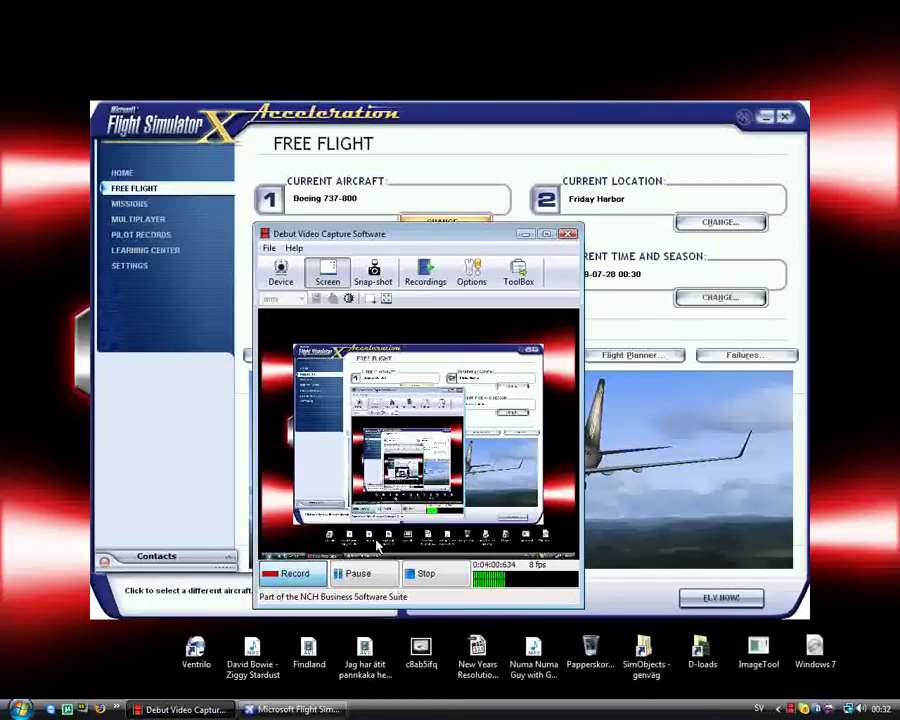